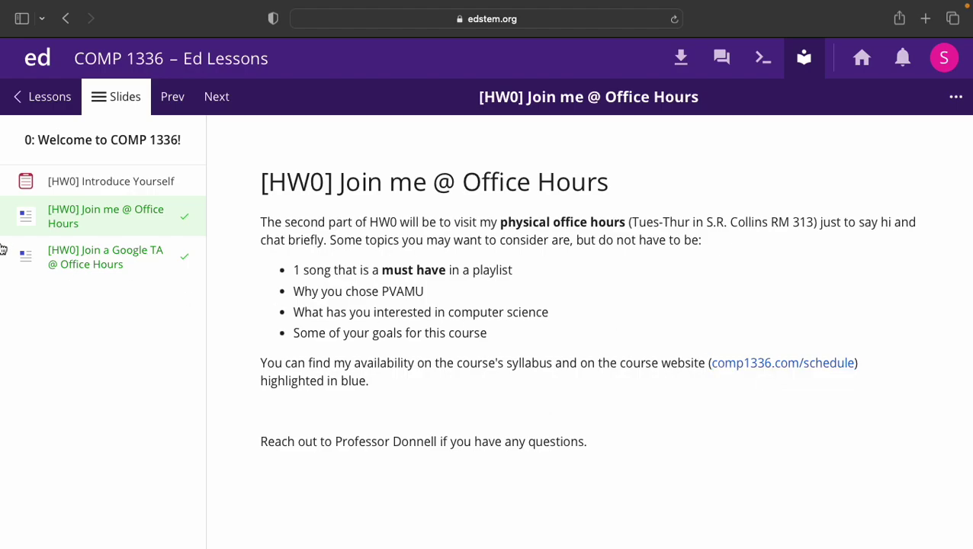
View the '[HW0] Join a Google TA @ Office Hours' slide, then return to the COMP 1336 Lessons list
{"action": "left_click", "coordinate": [93, 259]}
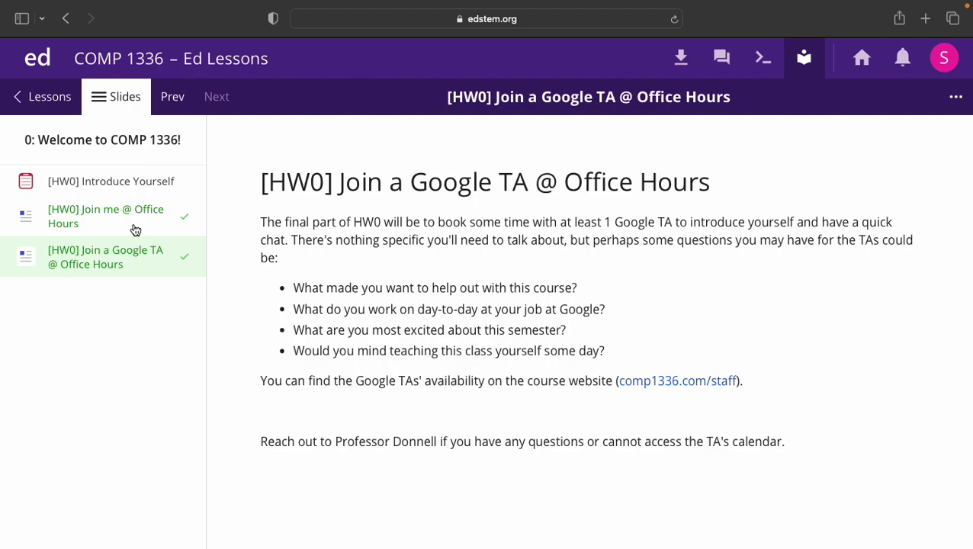
{"action": "left_click", "coordinate": [17, 102]}
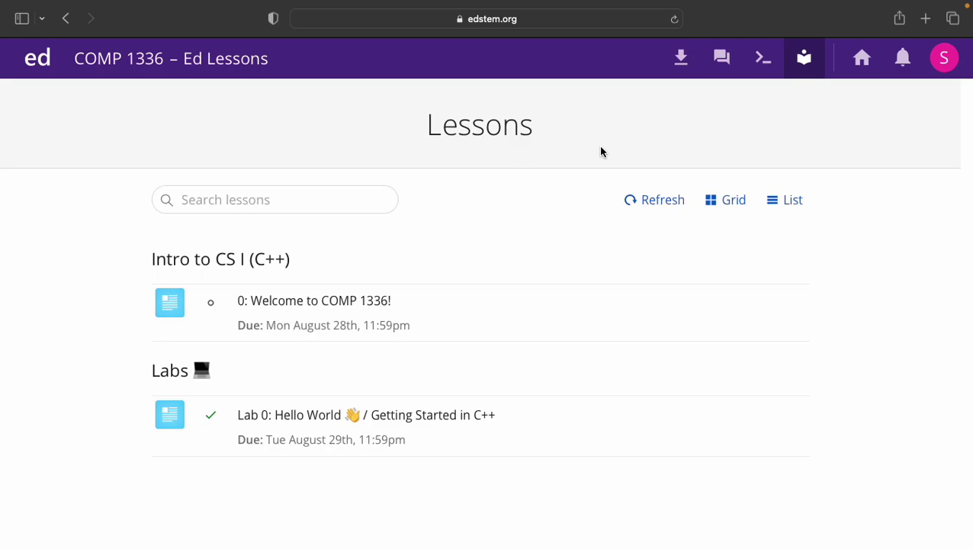
Browse the Lab 0 Hello World Smiley Face and Lesson Objectives slides, then return to Lessons
{"action": "left_click", "coordinate": [537, 436]}
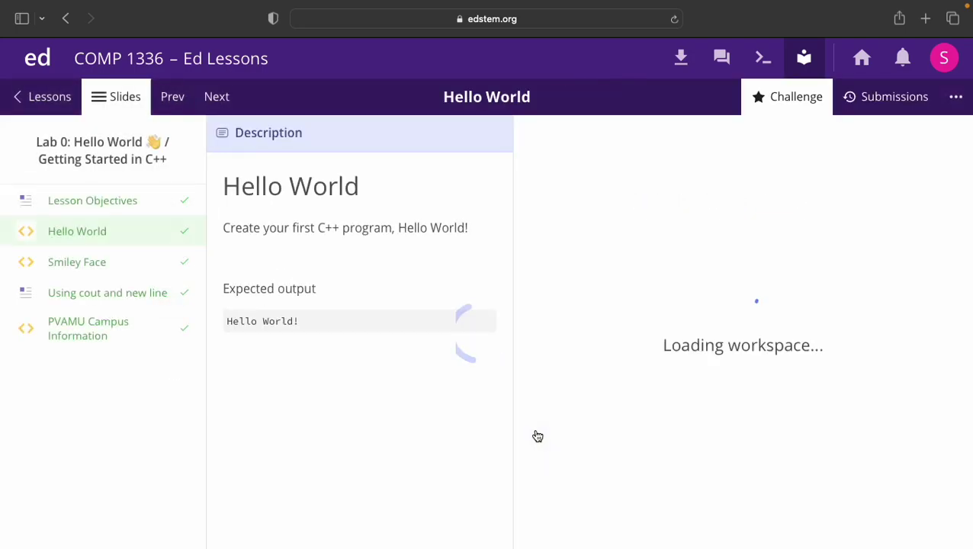
{"action": "left_click", "coordinate": [93, 263]}
{"action": "left_click", "coordinate": [93, 211]}
{"action": "left_click", "coordinate": [23, 112]}
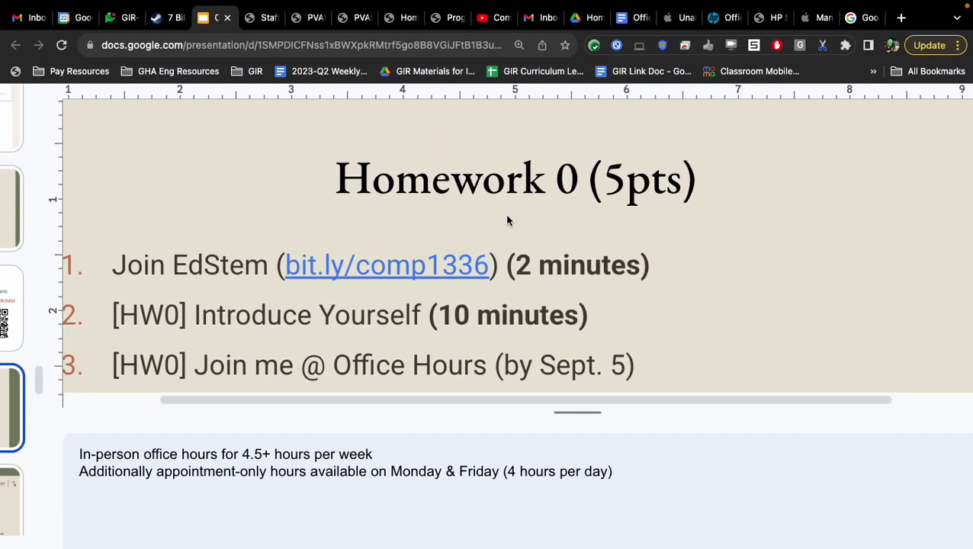
Follow the bit.ly/comp1336 link from the Homework 0 slide to the Ed course join page
{"action": "scroll", "coordinate": [545, 245], "scroll_direction": "down", "scroll_amount": 2}
{"action": "left_click", "coordinate": [407, 262]}
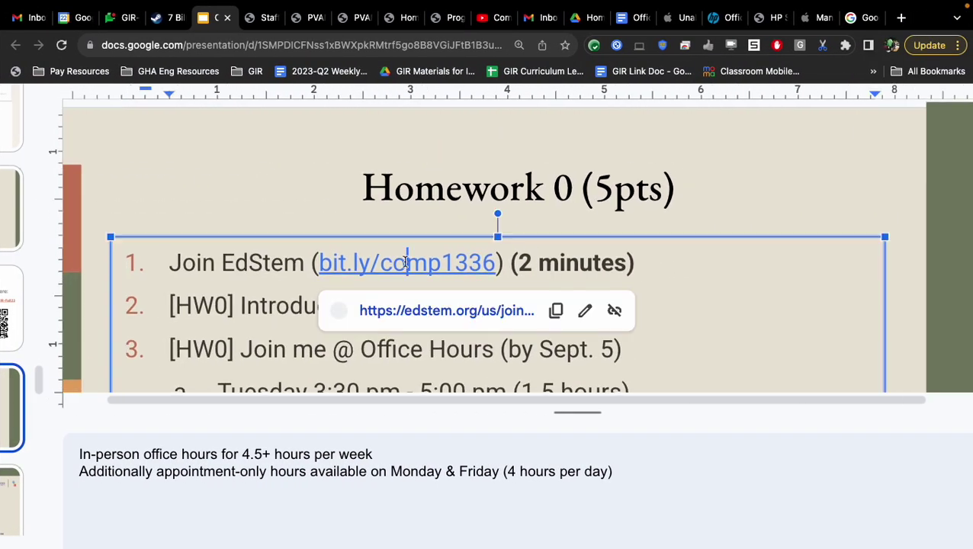
{"action": "left_click", "coordinate": [447, 310]}
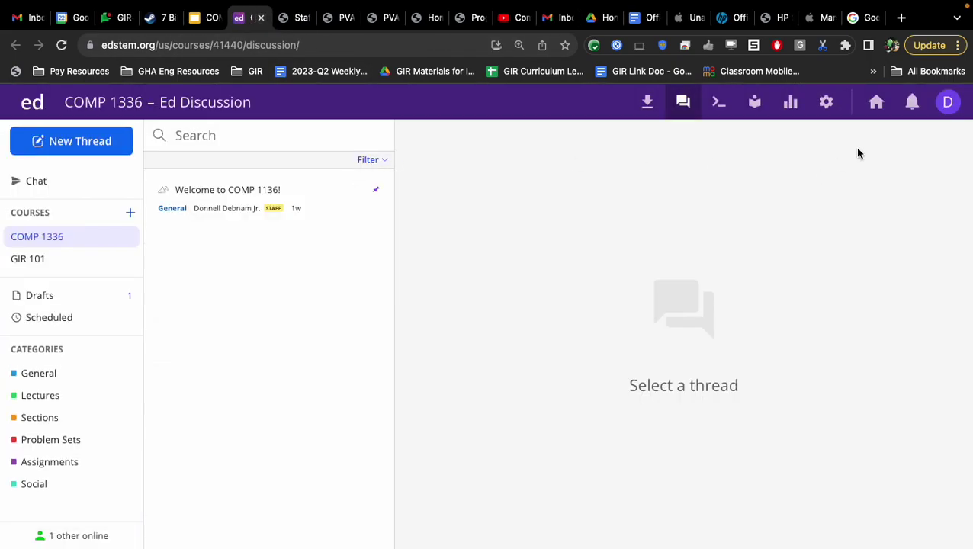
Open COMP 1336 Admin General settings, highlight the join link URL, and zoom the page in
{"action": "left_click", "coordinate": [834, 110]}
{"action": "scroll", "coordinate": [422, 406], "scroll_direction": "down", "scroll_amount": 4}
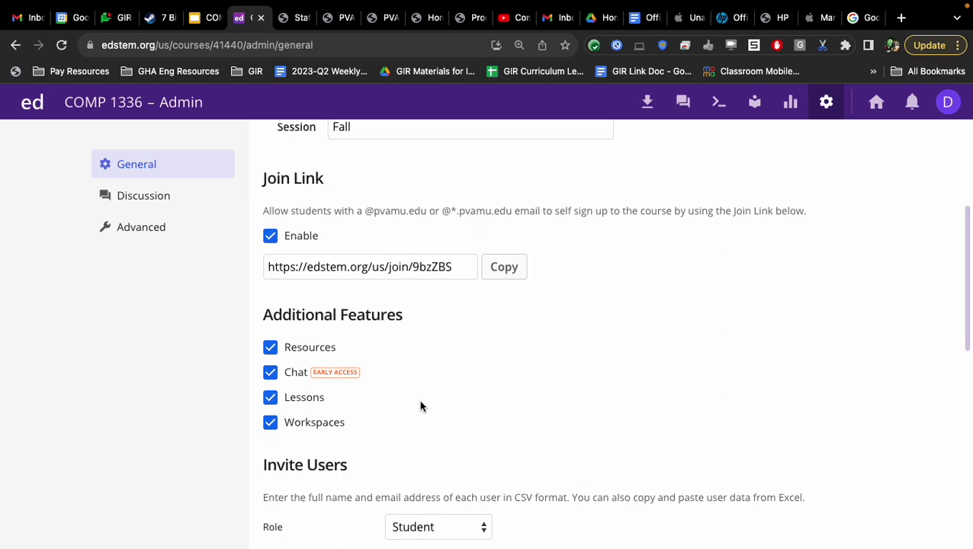
{"action": "left_click_drag", "start_coordinate": [463, 251], "coordinate": [219, 262]}
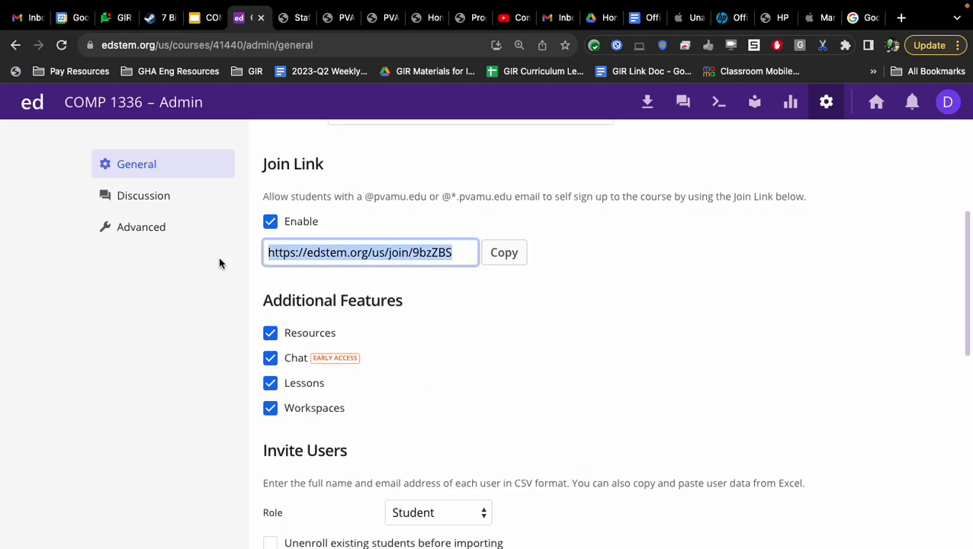
{"action": "left_click", "coordinate": [439, 302]}
{"action": "key", "text": "super+equal"}
{"action": "key", "text": "super+equal"}
{"action": "key", "text": "super+equal"}
{"action": "key", "text": "super+equal"}
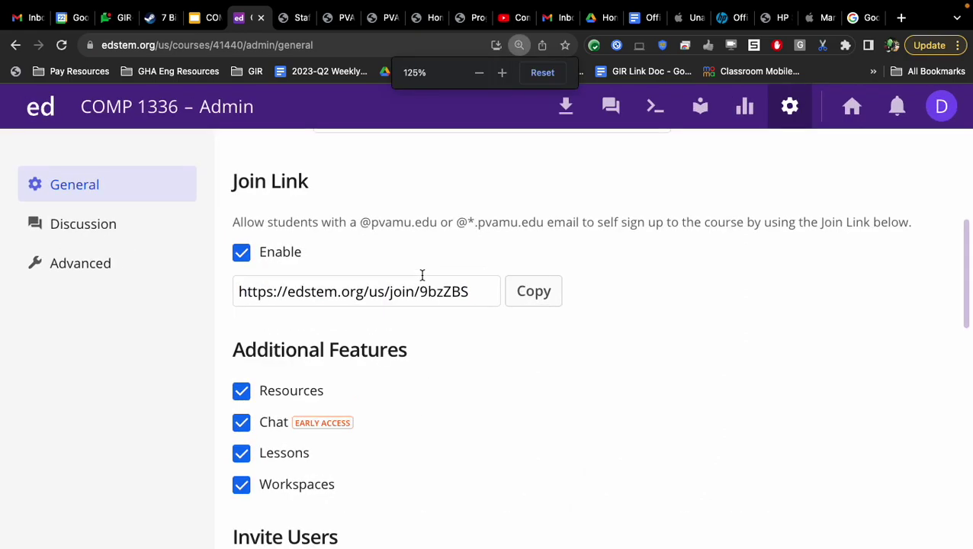
{"action": "scroll", "coordinate": [507, 457], "scroll_direction": "down", "scroll_amount": 2}
{"action": "scroll", "coordinate": [507, 458], "scroll_direction": "down", "scroll_amount": 1}
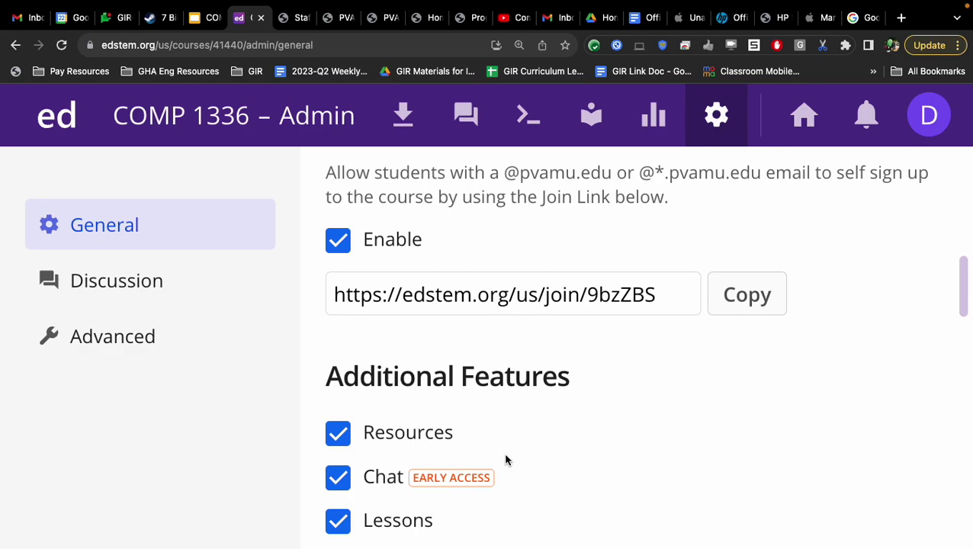
Reload the admin settings and zoom out to see more of the Users roster
{"action": "key", "text": "super+r"}
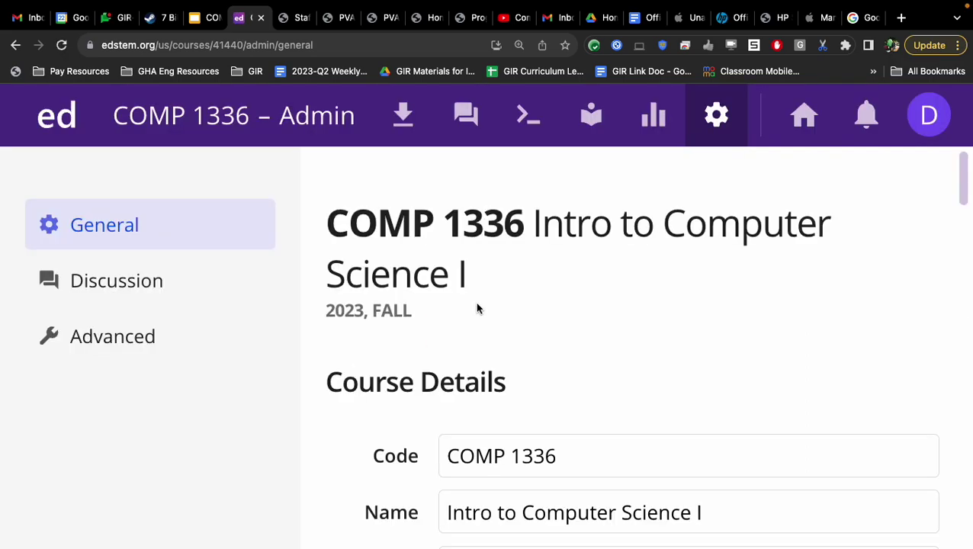
{"action": "scroll", "coordinate": [480, 320], "scroll_direction": "down", "scroll_amount": 4}
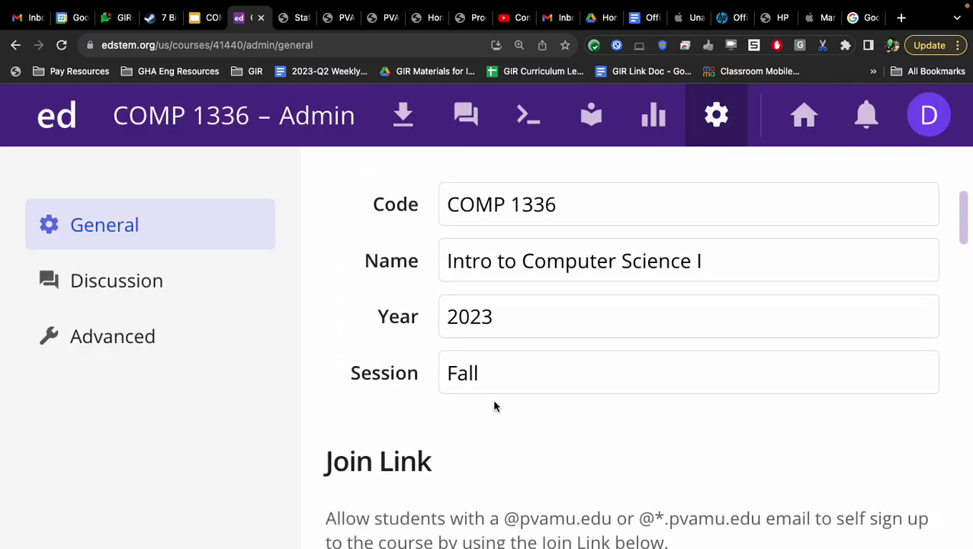
{"action": "key", "text": "super+minus"}
{"action": "key", "text": "super+minus"}
{"action": "key", "text": "super+minus"}
{"action": "key", "text": "super+minus"}
{"action": "scroll", "coordinate": [495, 405], "scroll_direction": "down", "scroll_amount": 10}
{"action": "scroll", "coordinate": [495, 407], "scroll_direction": "up", "scroll_amount": 3}
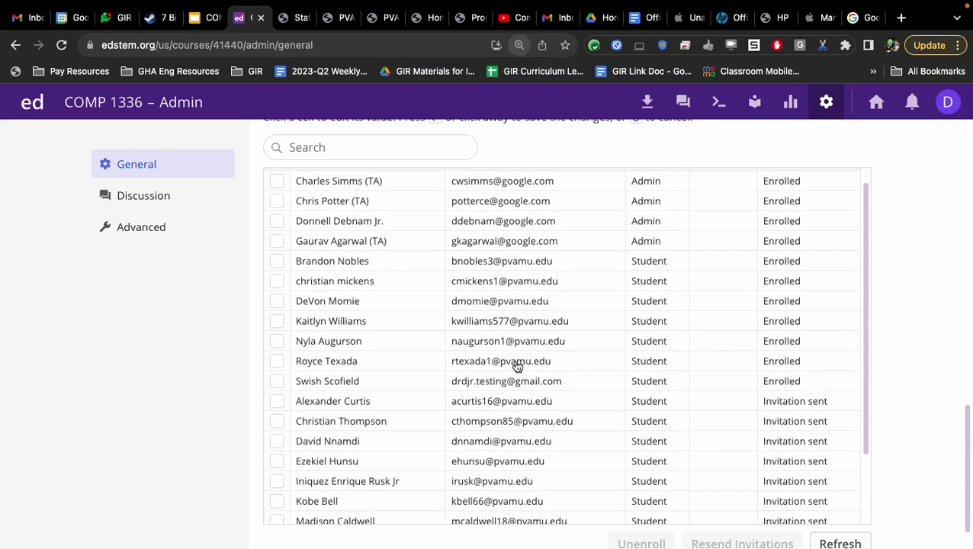
{"action": "scroll", "coordinate": [933, 315], "scroll_direction": "up", "scroll_amount": 5}
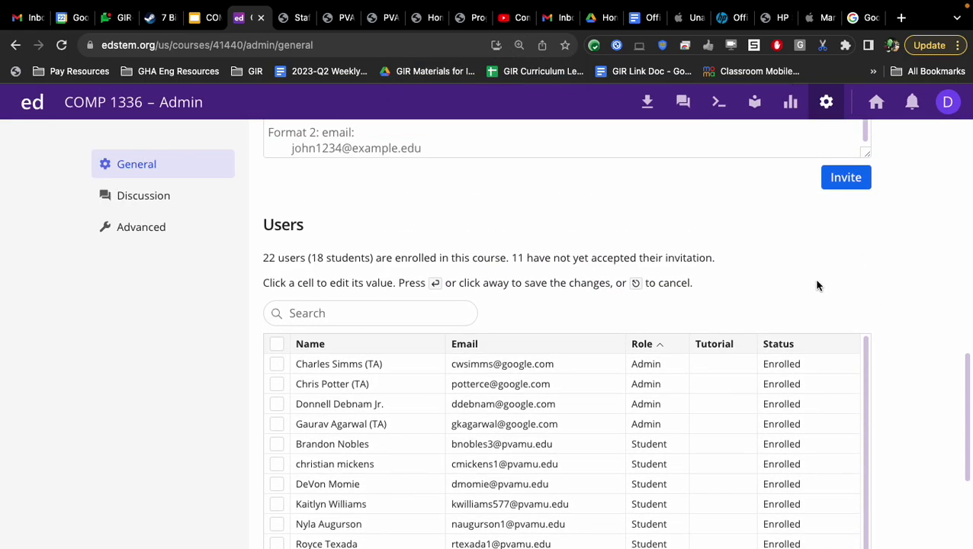
{"action": "scroll", "coordinate": [816, 283], "scroll_direction": "down", "scroll_amount": 3}
{"action": "key", "text": "super+minus"}
{"action": "scroll", "coordinate": [374, 377], "scroll_direction": "down", "scroll_amount": 5}
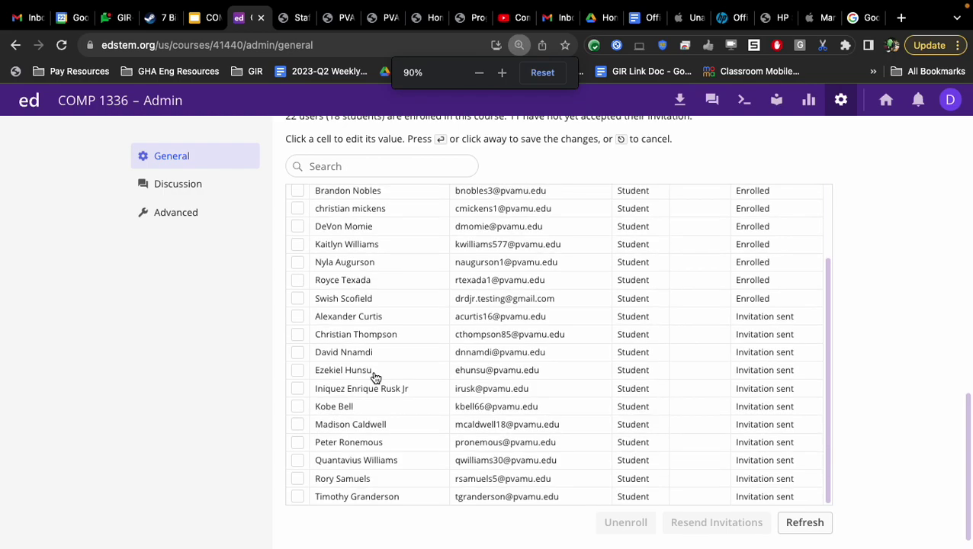
{"action": "scroll", "coordinate": [565, 444], "scroll_direction": "up", "scroll_amount": 5}
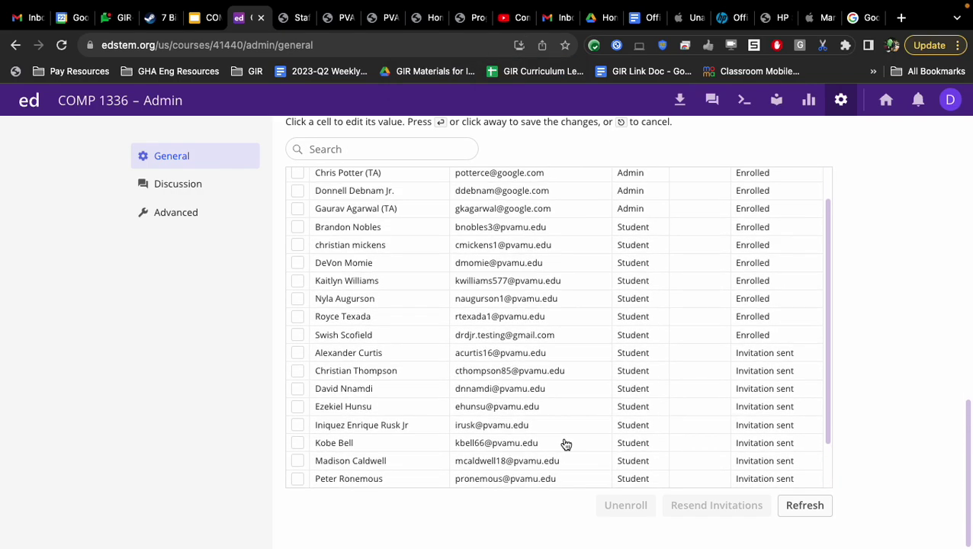
{"action": "scroll", "coordinate": [565, 444], "scroll_direction": "down", "scroll_amount": 2}
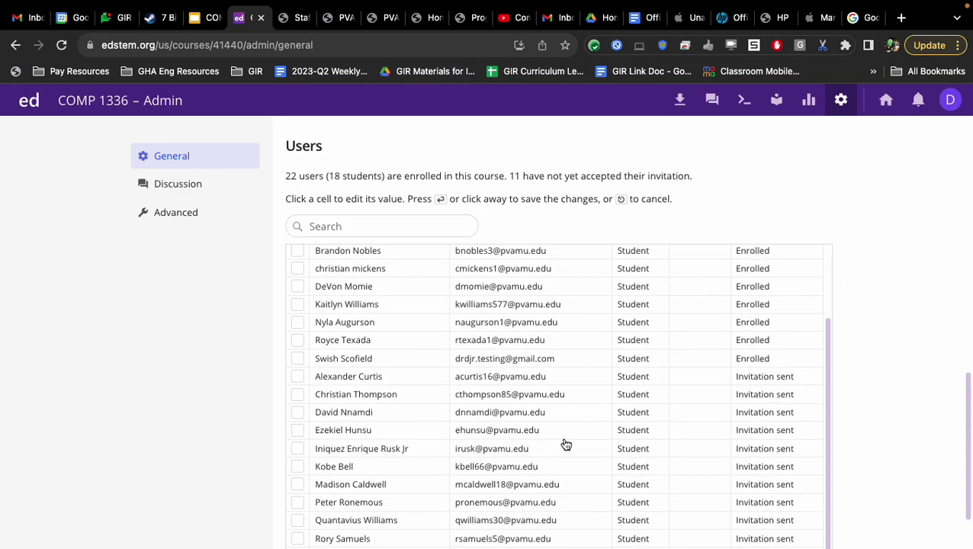
{"action": "scroll", "coordinate": [937, 354], "scroll_direction": "down", "scroll_amount": 2}
Search the roster for 'pka', find no matches, and refresh the user list
{"action": "key", "text": "super+f"}
{"action": "type", "text": "pka"}
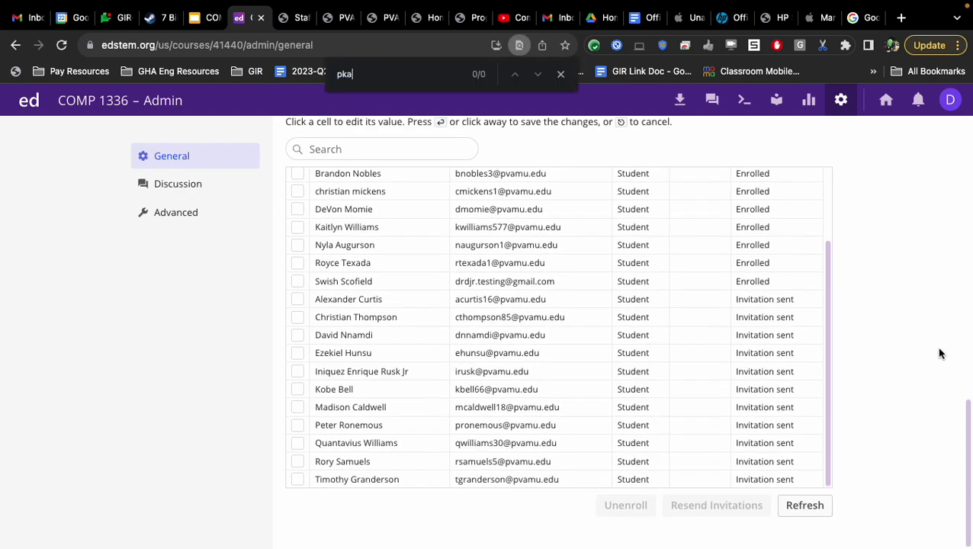
{"action": "scroll", "coordinate": [612, 286], "scroll_direction": "down", "scroll_amount": 1}
{"action": "scroll", "coordinate": [612, 286], "scroll_direction": "up", "scroll_amount": 5}
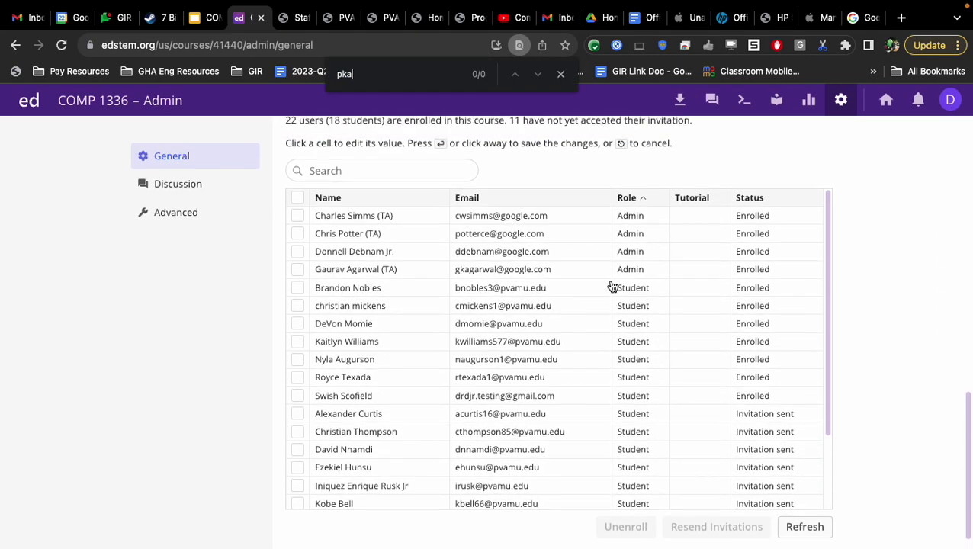
{"action": "scroll", "coordinate": [612, 287], "scroll_direction": "down", "scroll_amount": 2}
{"action": "scroll", "coordinate": [612, 287], "scroll_direction": "down", "scroll_amount": 3}
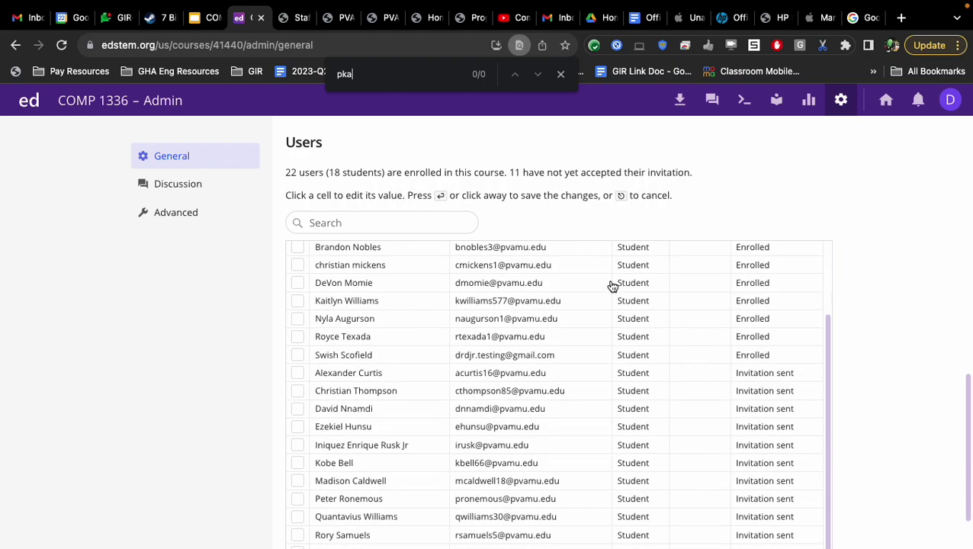
{"action": "scroll", "coordinate": [902, 333], "scroll_direction": "down", "scroll_amount": 2}
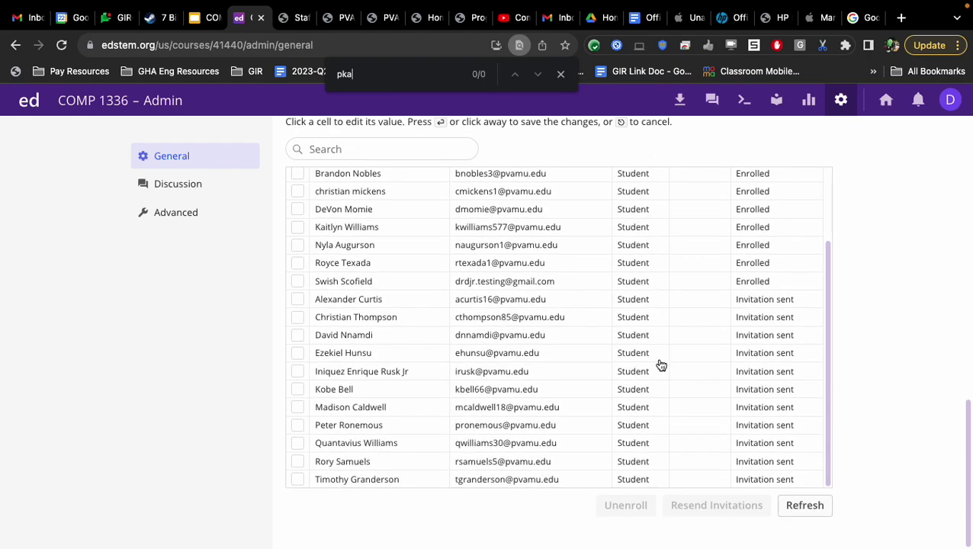
{"action": "scroll", "coordinate": [661, 365], "scroll_direction": "up", "scroll_amount": 3}
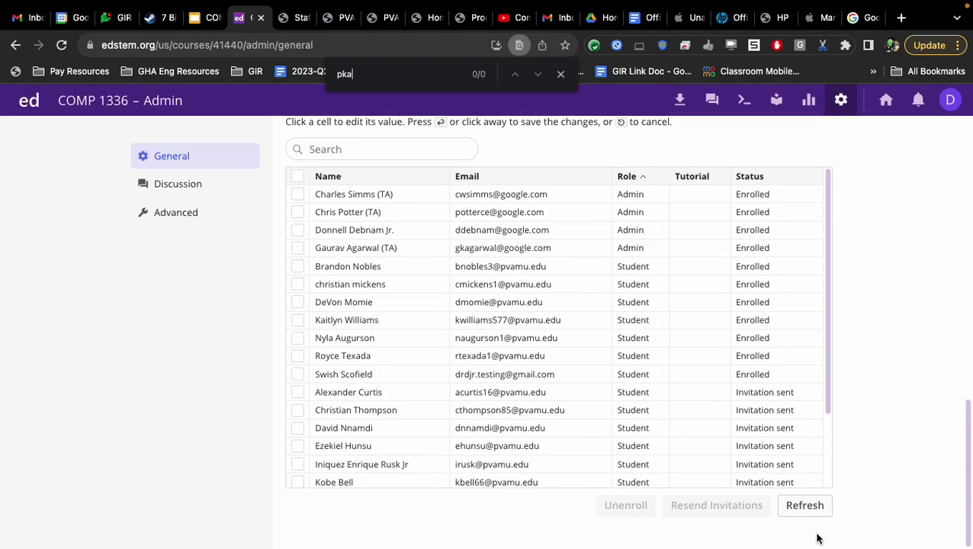
{"action": "left_click", "coordinate": [814, 511]}
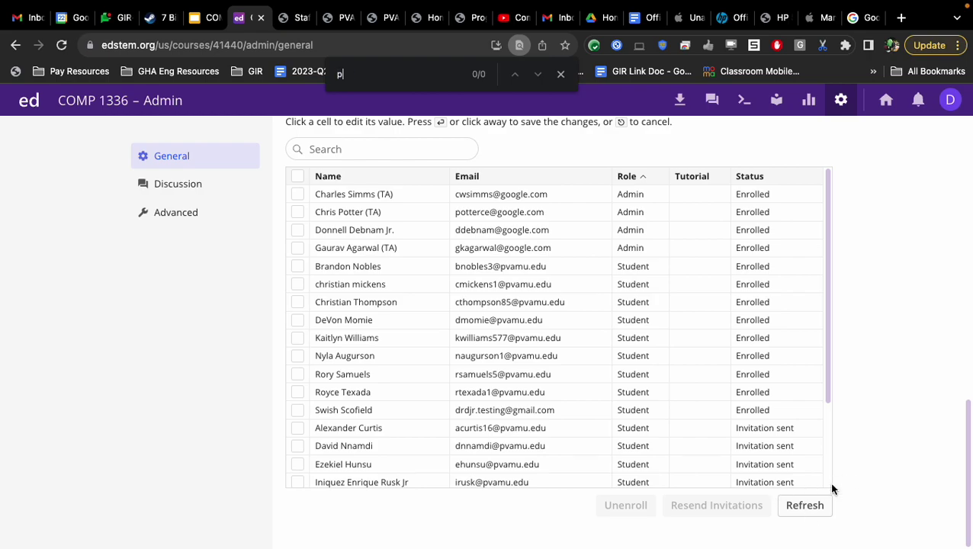
{"action": "scroll", "coordinate": [568, 387], "scroll_direction": "down", "scroll_amount": 3}
{"action": "scroll", "coordinate": [568, 387], "scroll_direction": "up", "scroll_amount": 3}
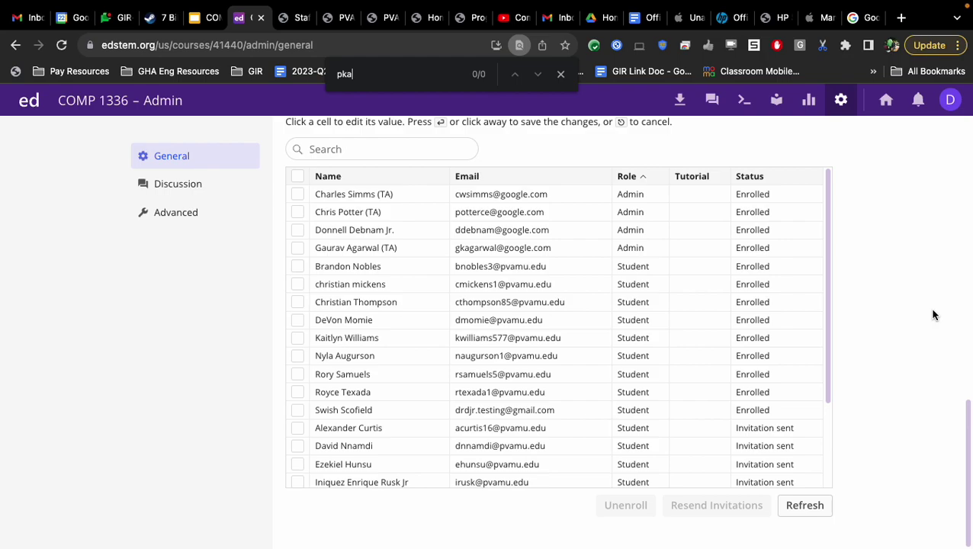
Refresh the roster twice to reach 25 users, 21 students, 8 pending invitations; then switch to Google Calendar
{"action": "left_click", "coordinate": [802, 505]}
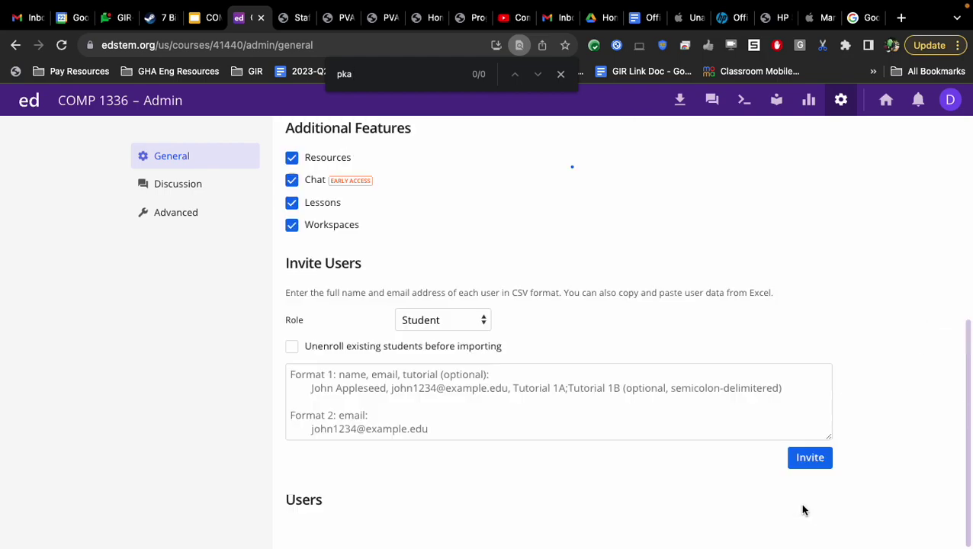
{"action": "scroll", "coordinate": [724, 336], "scroll_direction": "down", "scroll_amount": 3}
{"action": "scroll", "coordinate": [724, 336], "scroll_direction": "up", "scroll_amount": 3}
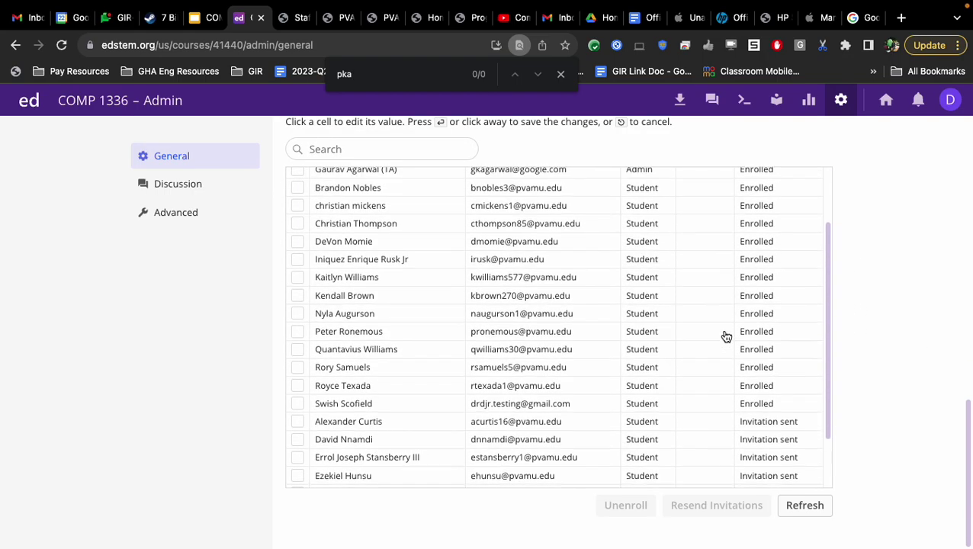
{"action": "scroll", "coordinate": [724, 336], "scroll_direction": "down", "scroll_amount": 3}
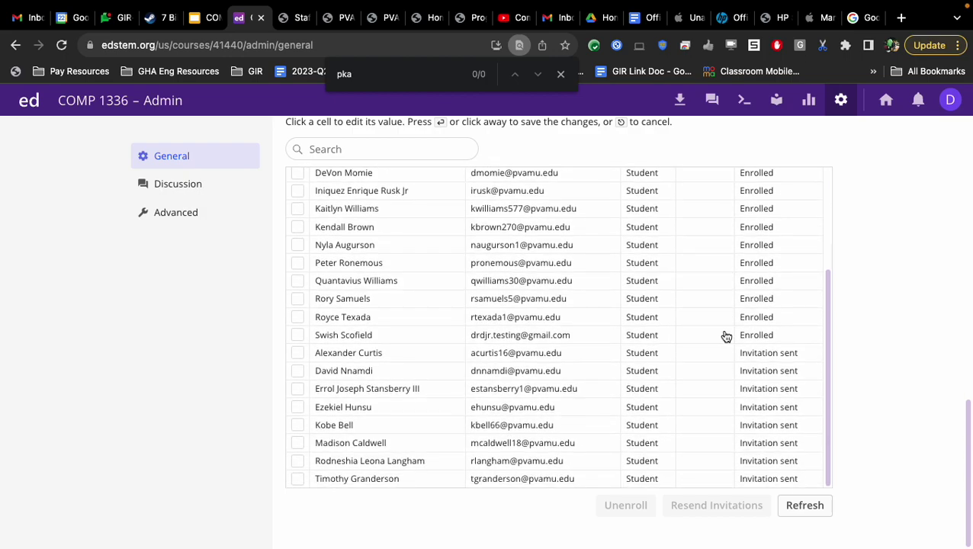
{"action": "scroll", "coordinate": [725, 336], "scroll_direction": "up", "scroll_amount": 4}
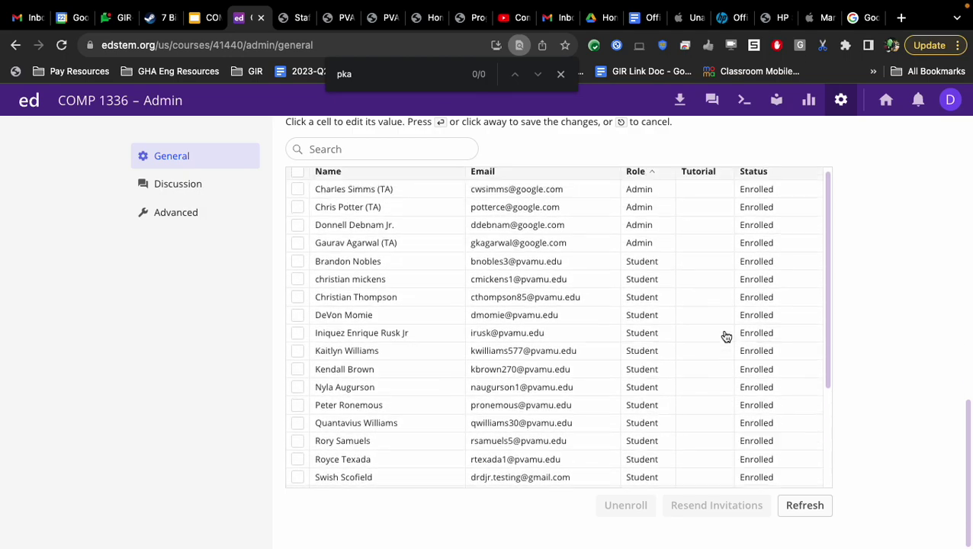
{"action": "scroll", "coordinate": [725, 336], "scroll_direction": "up", "scroll_amount": 2}
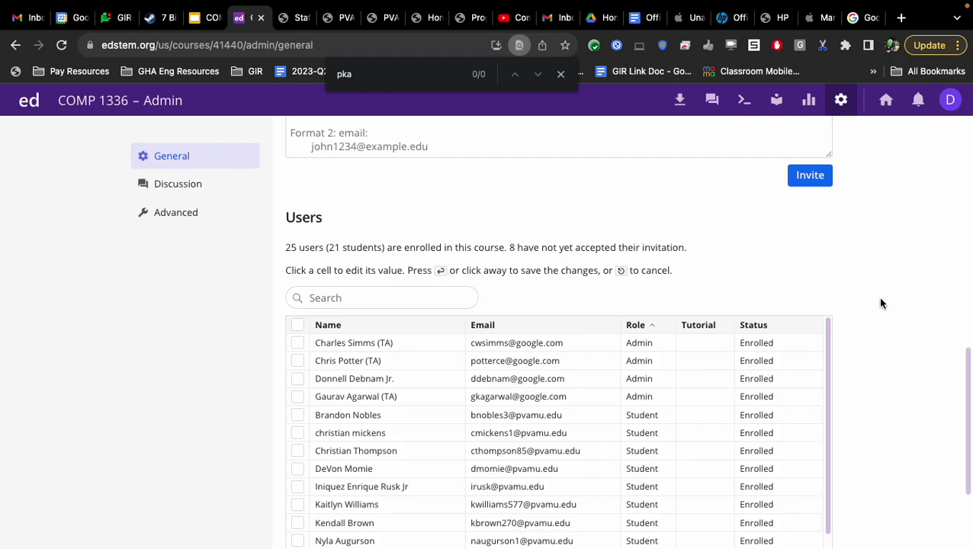
{"action": "scroll", "coordinate": [880, 303], "scroll_direction": "down", "scroll_amount": 1}
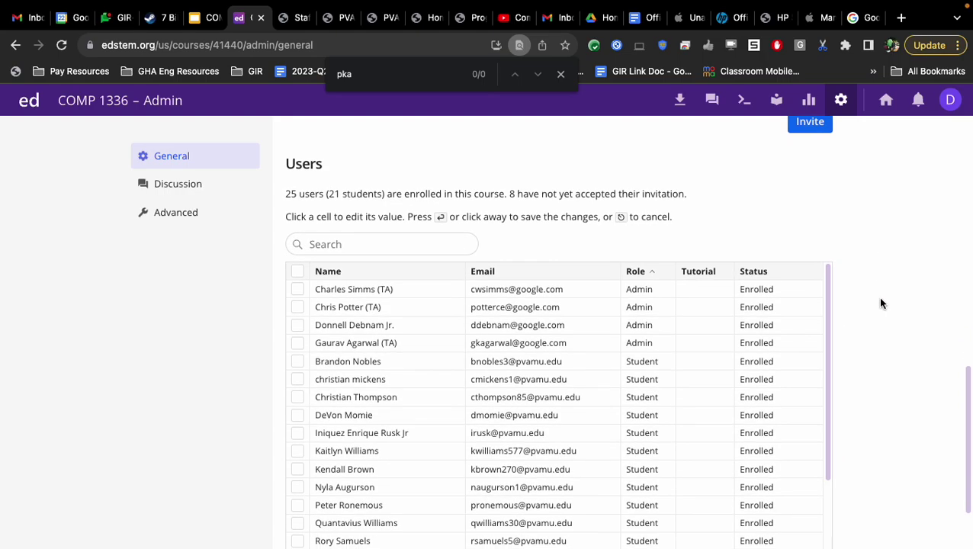
{"action": "scroll", "coordinate": [880, 303], "scroll_direction": "down", "scroll_amount": 2}
{"action": "scroll", "coordinate": [717, 347], "scroll_direction": "down", "scroll_amount": 4}
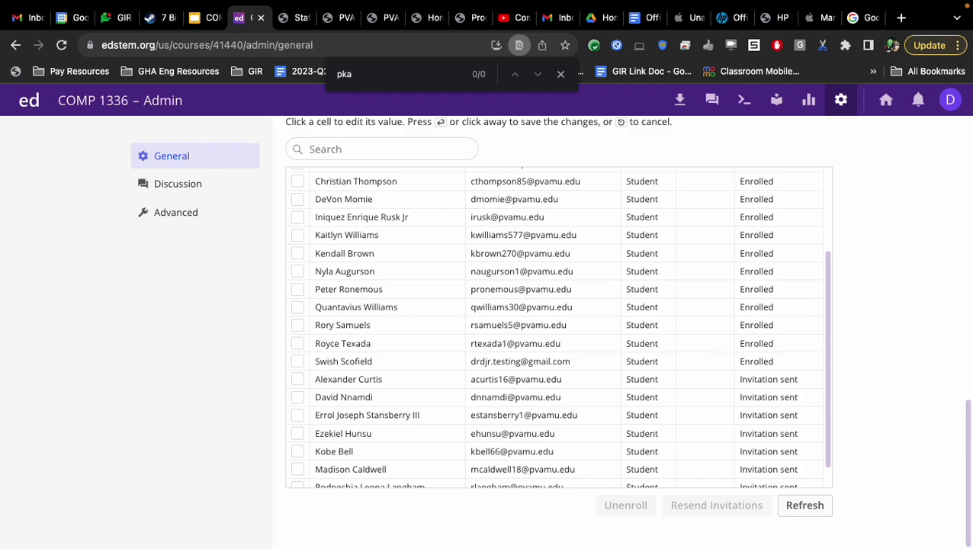
{"action": "left_click", "coordinate": [805, 505]}
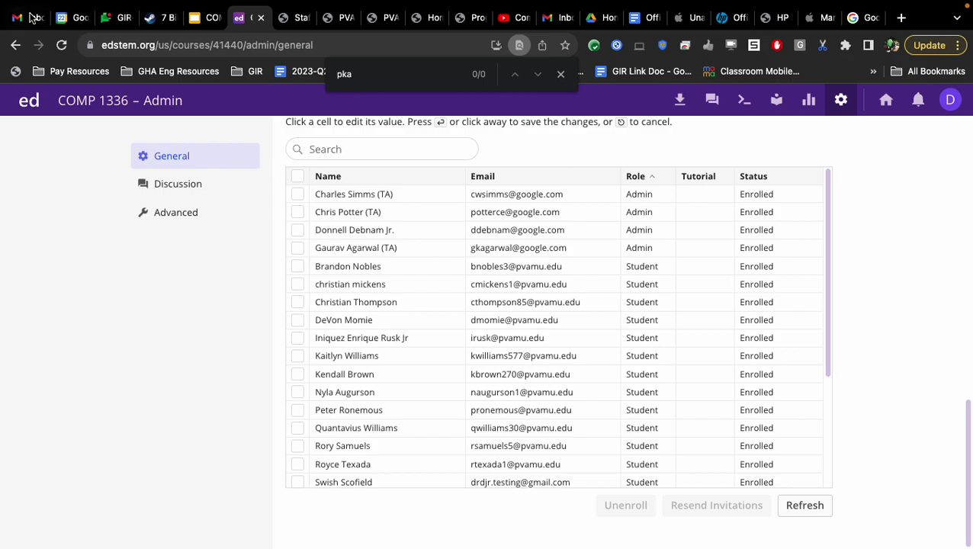
{"action": "left_click", "coordinate": [72, 17]}
Inspect and close the Tuesday Office Hours and COMP 1336-P03 Lecture event details
{"action": "scroll", "coordinate": [372, 456], "scroll_direction": "down", "scroll_amount": 3}
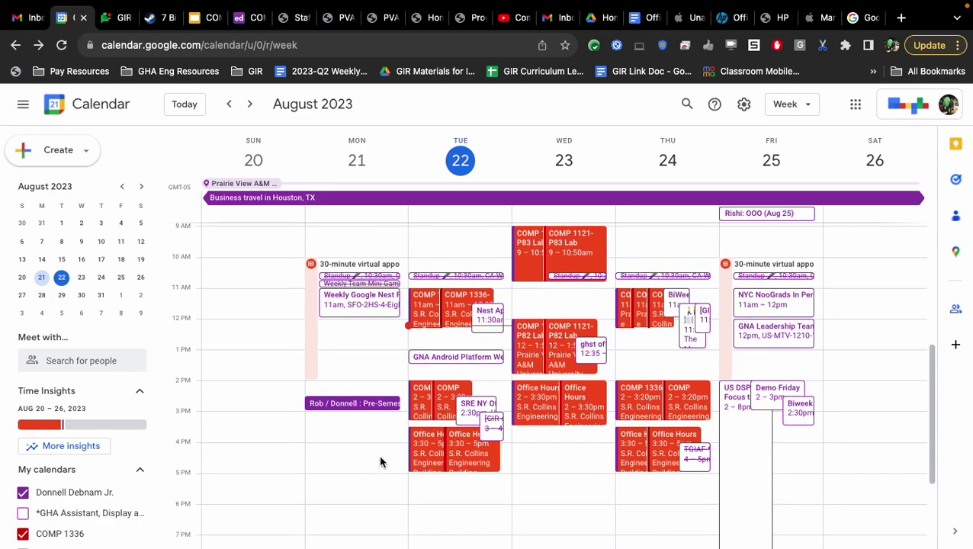
{"action": "left_click", "coordinate": [418, 453]}
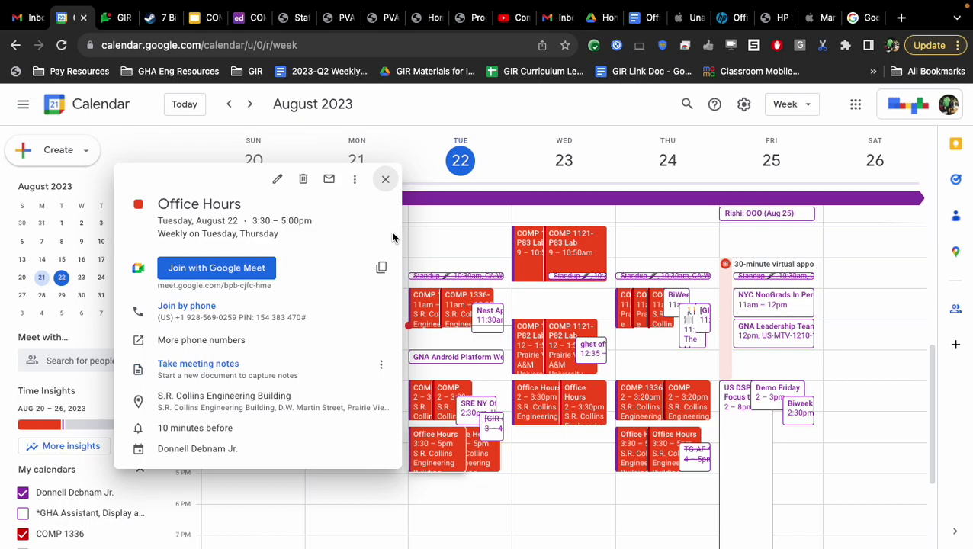
{"action": "left_click", "coordinate": [387, 179]}
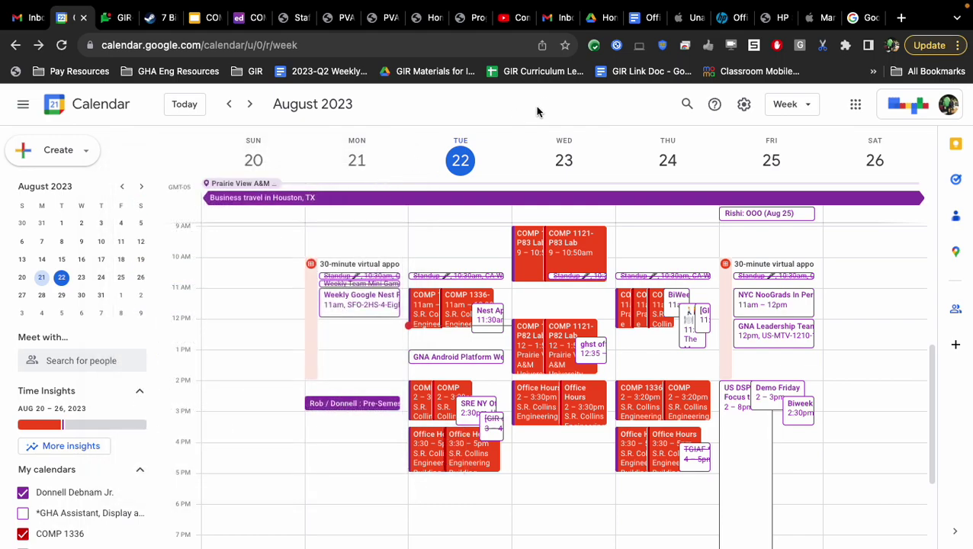
{"action": "left_click", "coordinate": [418, 407]}
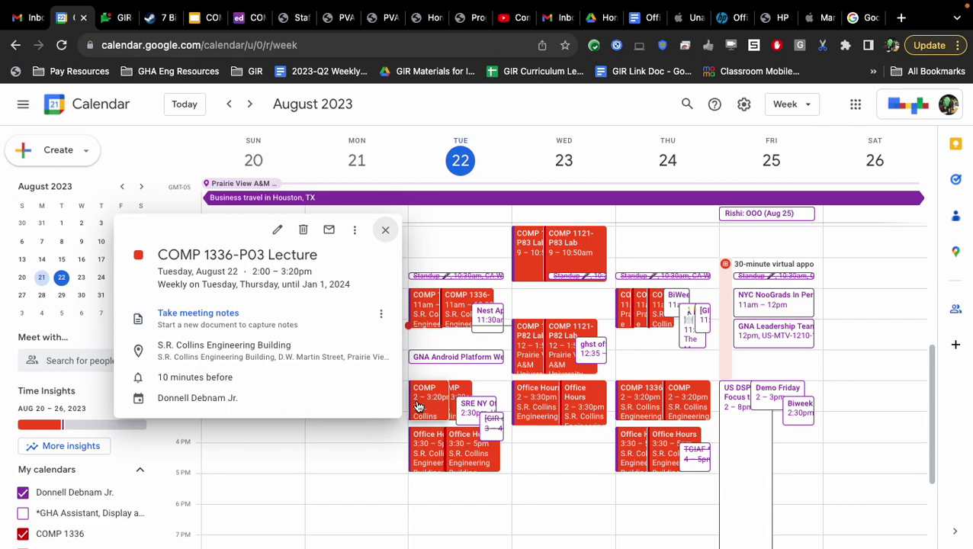
{"action": "left_click", "coordinate": [385, 230]}
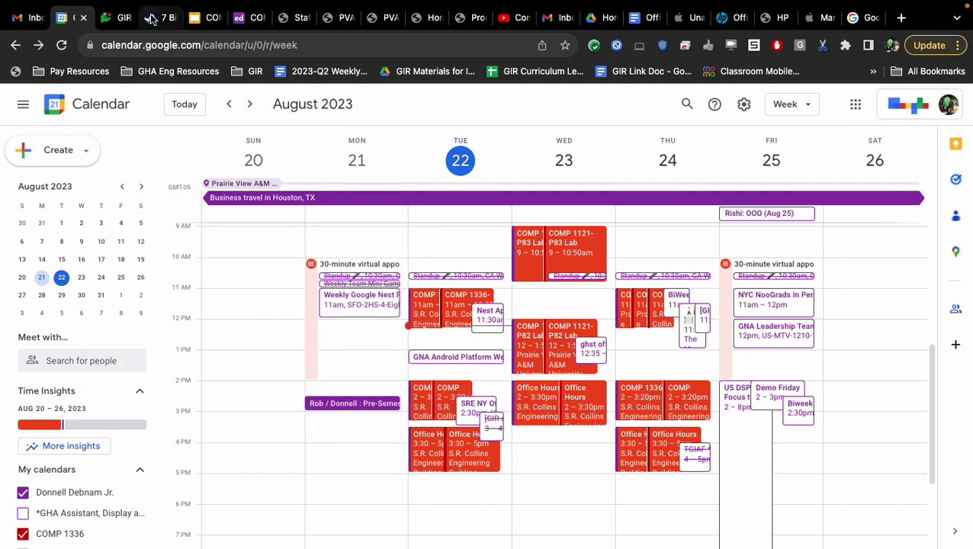